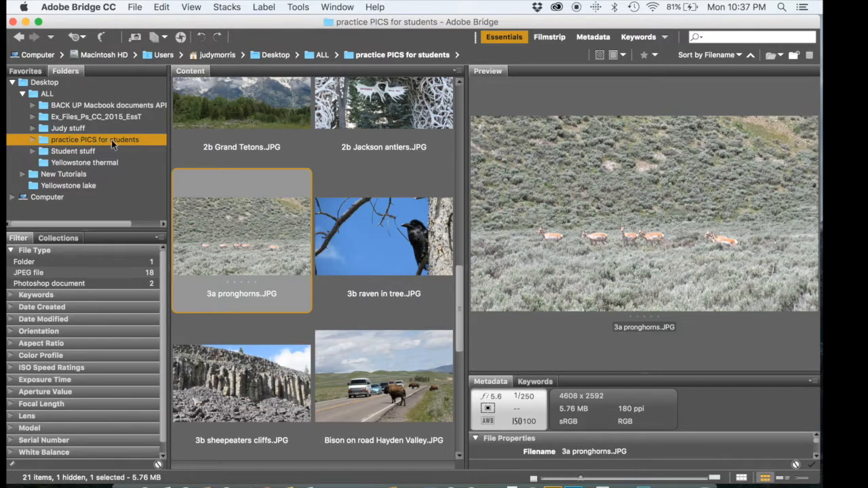
# - Load 3a pronghorns, 3b raven in tree and 3b sheepeaters cliffs as layers of one Photoshop document, queuing the command
pyautogui.keyDown('shift'); pyautogui.click(370, 240); pyautogui.keyUp('shift')
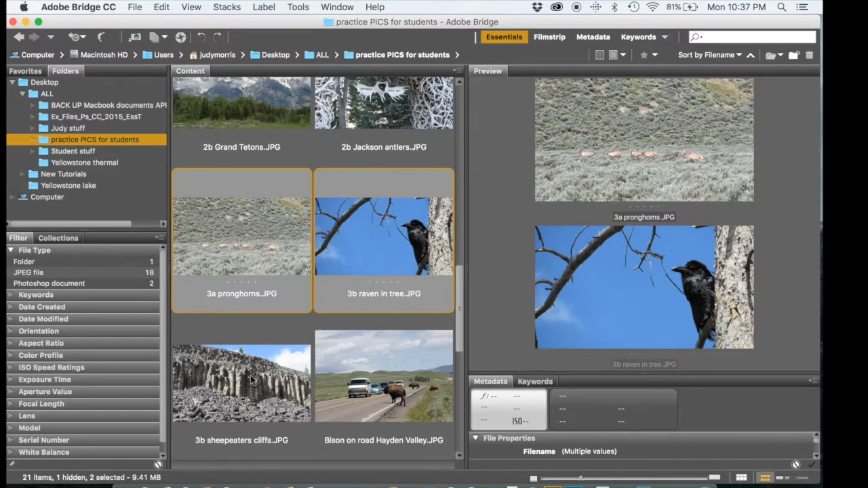
pyautogui.keyDown('shift'); pyautogui.click(210, 404); pyautogui.keyUp('shift')
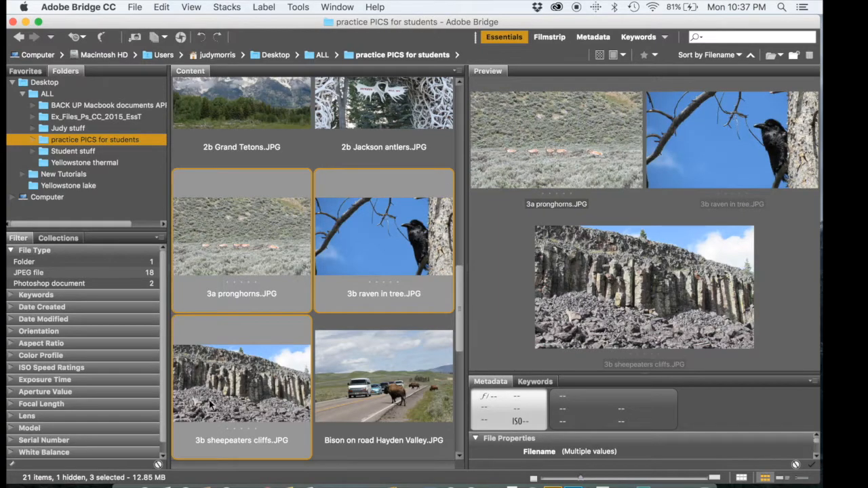
pyautogui.click(297, 7)
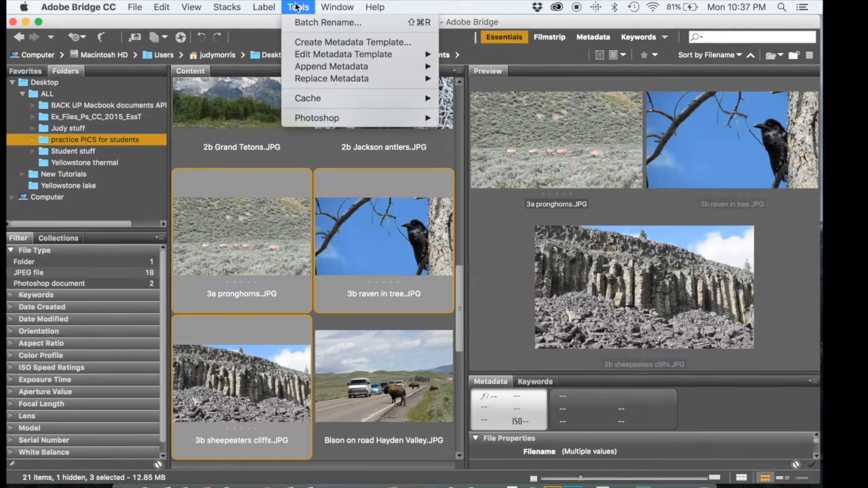
pyautogui.moveTo(316, 118)
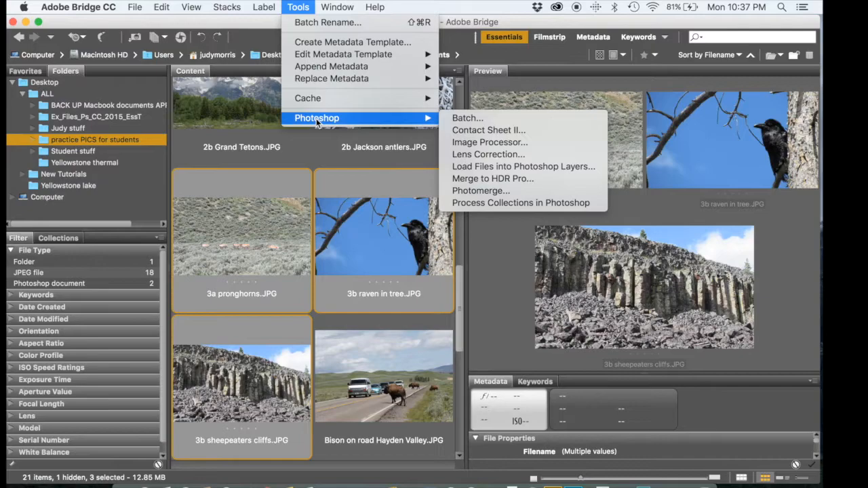
pyautogui.click(453, 169)
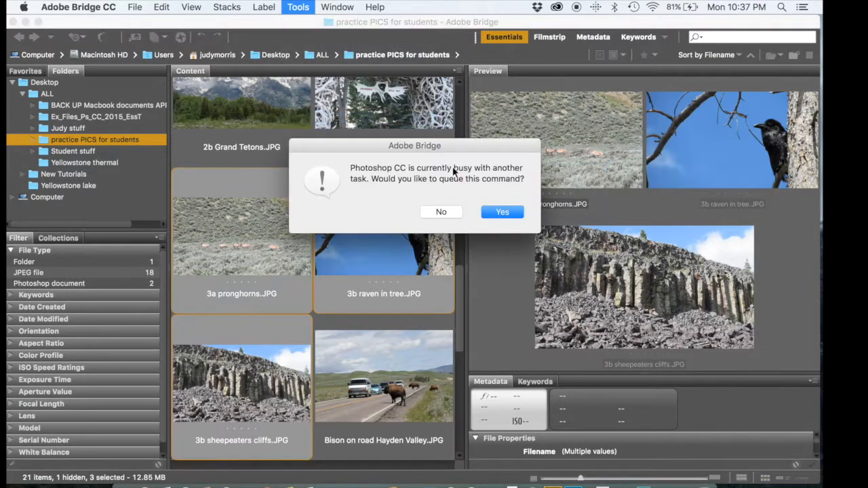
pyautogui.click(496, 212)
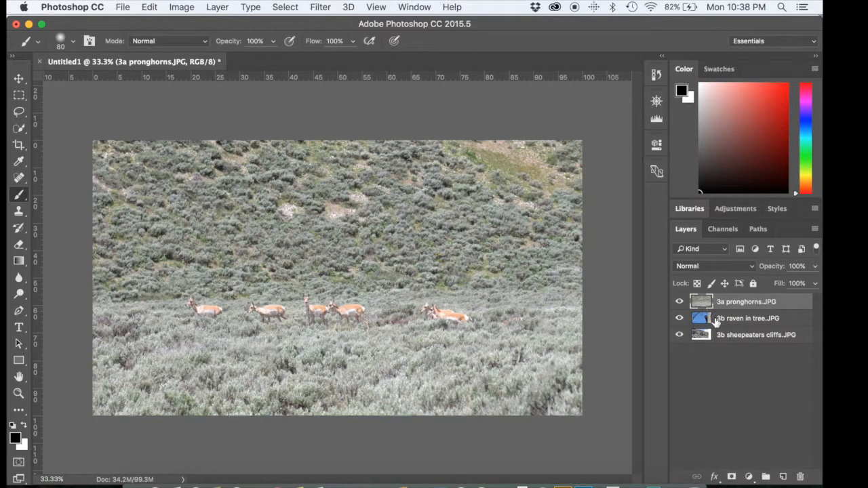
# - Move the 3a pronghorns layer below the raven layer and hide the raven layer, leaving the pronghorns shown
pyautogui.moveTo(720, 303); pyautogui.dragTo(721, 327)
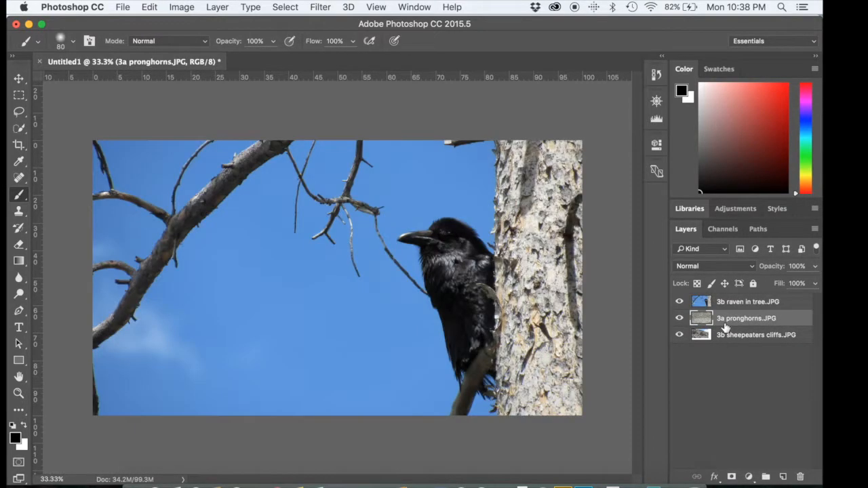
pyautogui.click(679, 301)
pyautogui.click(680, 303)
pyautogui.click(680, 303)
pyautogui.click(680, 319)
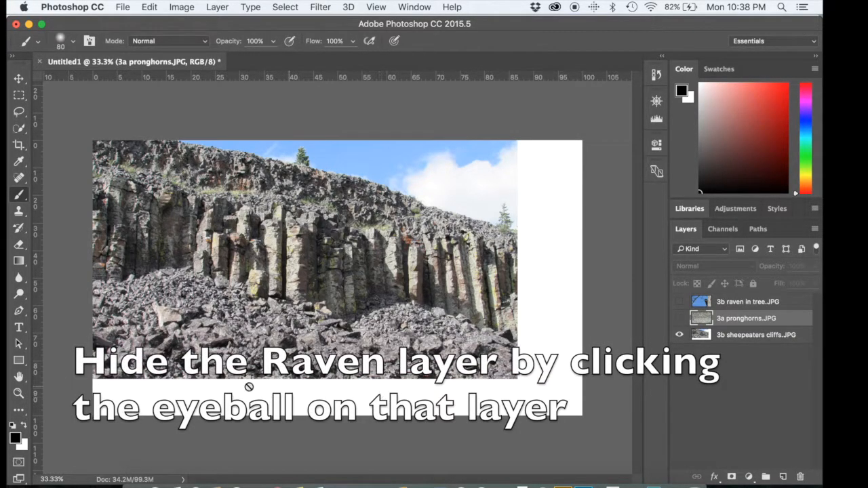
pyautogui.click(678, 318)
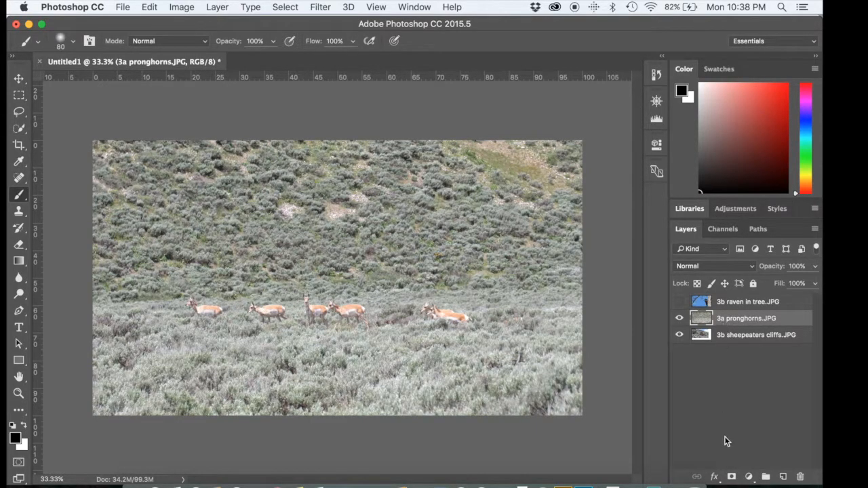
# - Add a layer mask to the 3a pronghorns layer and reset the Brush tool to a soft round 13 px brush
pyautogui.click(732, 477)
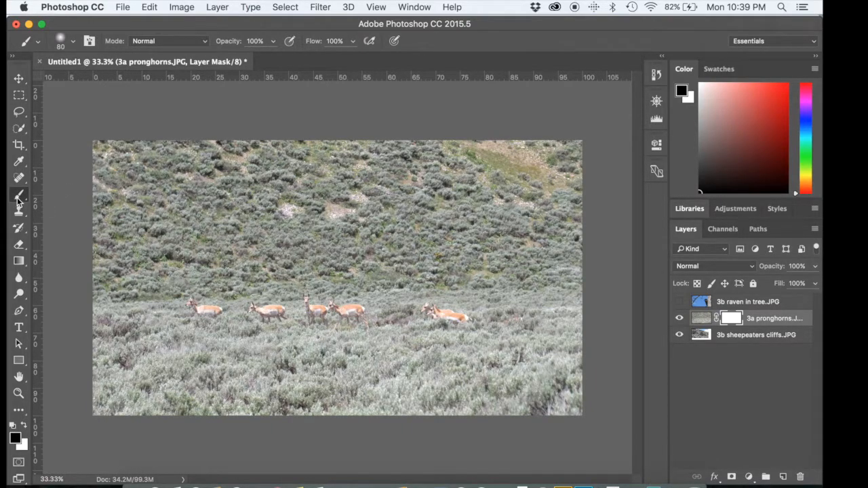
pyautogui.rightClick(37, 41)
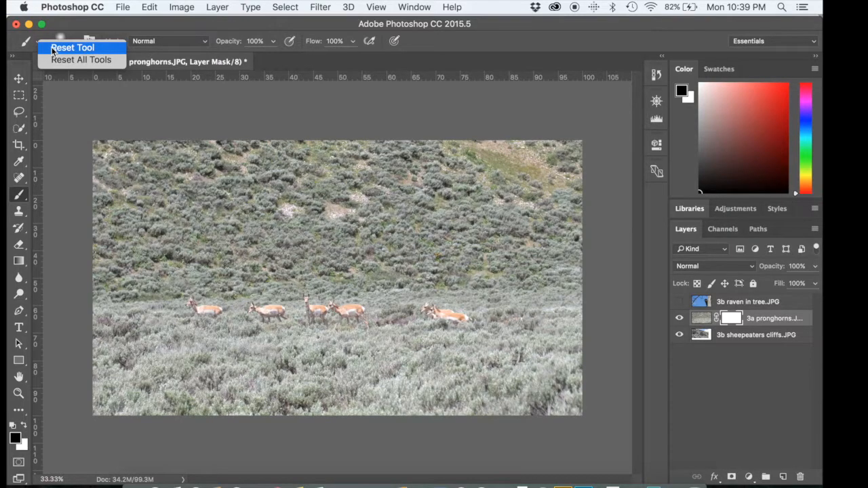
pyautogui.click(53, 49)
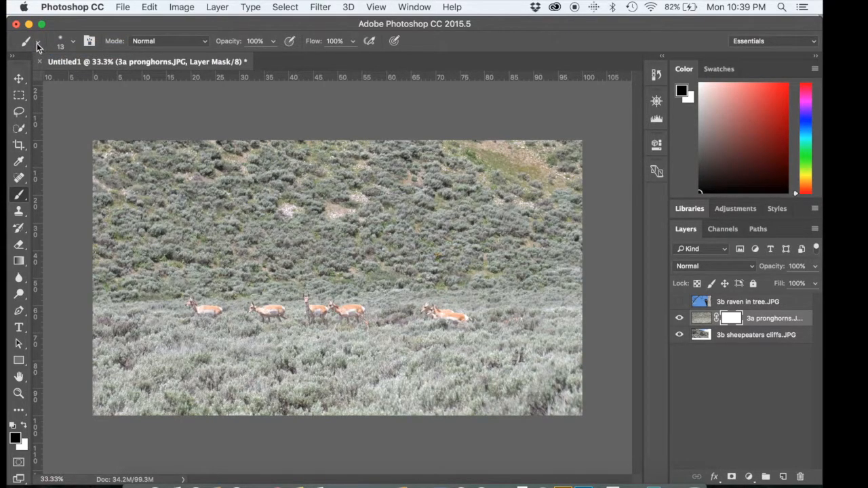
pyautogui.rightClick(37, 43)
pyautogui.click(46, 46)
pyautogui.click(73, 44)
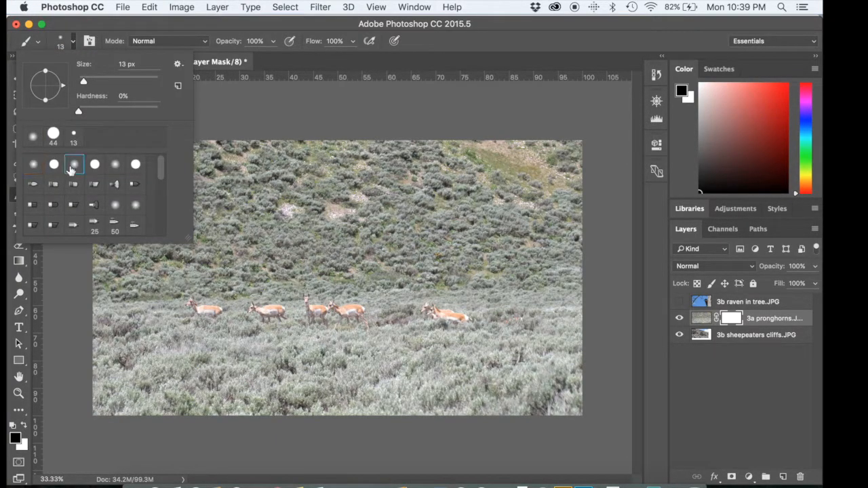
pyautogui.click(33, 165)
pyautogui.click(72, 170)
pyautogui.click(191, 140)
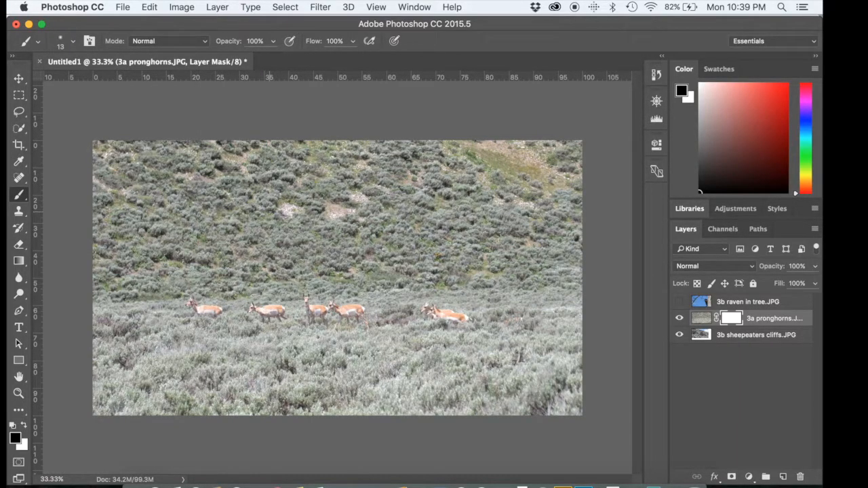
# - Enlarge the soft brush to 500 px
pyautogui.press(']')
pyautogui.press(']')
pyautogui.press(']')
pyautogui.press(']')
pyautogui.press(']')
pyautogui.press(']')
pyautogui.press(']')
pyautogui.press(']')
pyautogui.press(']')
pyautogui.press(']')
pyautogui.press(']')
pyautogui.press(']')
pyautogui.press(']')
pyautogui.press('[')
pyautogui.press('[')
pyautogui.press('[')
pyautogui.press('[')
pyautogui.press(']')
pyautogui.press(']')
# - With black as the foreground color, paint the pronghorns mask over the hillside above the animals to reveal the cliffs
pyautogui.click(24, 426)
pyautogui.click(24, 427)
pyautogui.click(24, 427)
pyautogui.click(24, 426)
pyautogui.press('x')
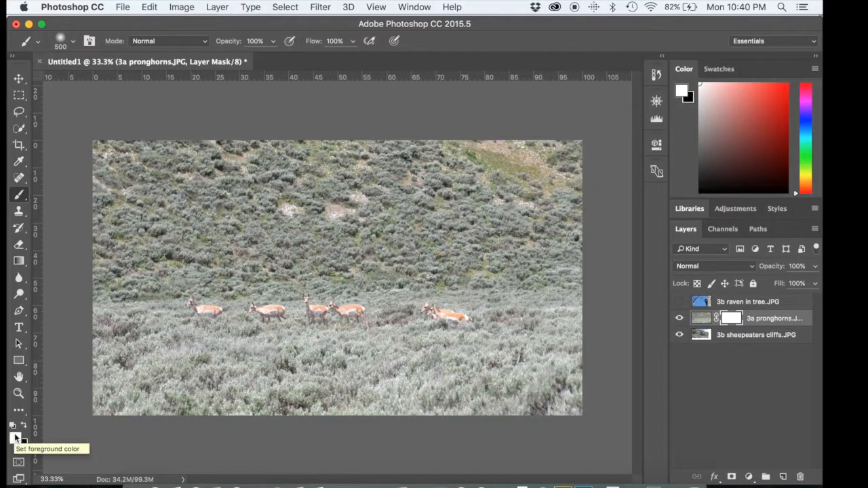
pyautogui.press('x')
pyautogui.press('x')
pyautogui.press('x')
pyautogui.press('x')
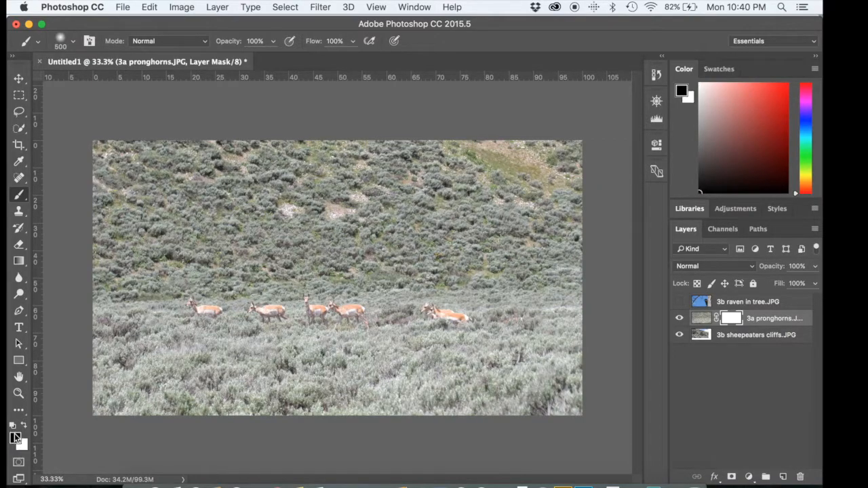
pyautogui.press('x')
pyautogui.moveTo(112, 243)
pyautogui.mouseDown()
pyautogui.moveTo(139, 248)
pyautogui.moveTo(136, 203)
pyautogui.moveTo(160, 197)
pyautogui.moveTo(128, 158)
pyautogui.mouseUp()
pyautogui.moveTo(204, 221)
pyautogui.mouseDown()
pyautogui.moveTo(448, 231)
pyautogui.moveTo(414, 220)
pyautogui.moveTo(468, 197)
pyautogui.moveTo(548, 246)
pyautogui.moveTo(523, 229)
pyautogui.moveTo(543, 190)
pyautogui.moveTo(546, 156)
pyautogui.moveTo(563, 162)
pyautogui.moveTo(569, 151)
pyautogui.moveTo(552, 200)
pyautogui.moveTo(481, 172)
pyautogui.moveTo(400, 162)
pyautogui.moveTo(136, 148)
pyautogui.moveTo(109, 178)
pyautogui.moveTo(179, 257)
pyautogui.moveTo(116, 278)
pyautogui.moveTo(193, 293)
pyautogui.moveTo(119, 304)
pyautogui.moveTo(196, 288)
pyautogui.moveTo(224, 270)
pyautogui.mouseUp()
pyautogui.moveTo(240, 277)
pyautogui.mouseDown()
pyautogui.moveTo(257, 256)
pyautogui.moveTo(360, 256)
pyautogui.moveTo(530, 271)
pyautogui.moveTo(578, 287)
pyautogui.moveTo(523, 271)
pyautogui.mouseUp()
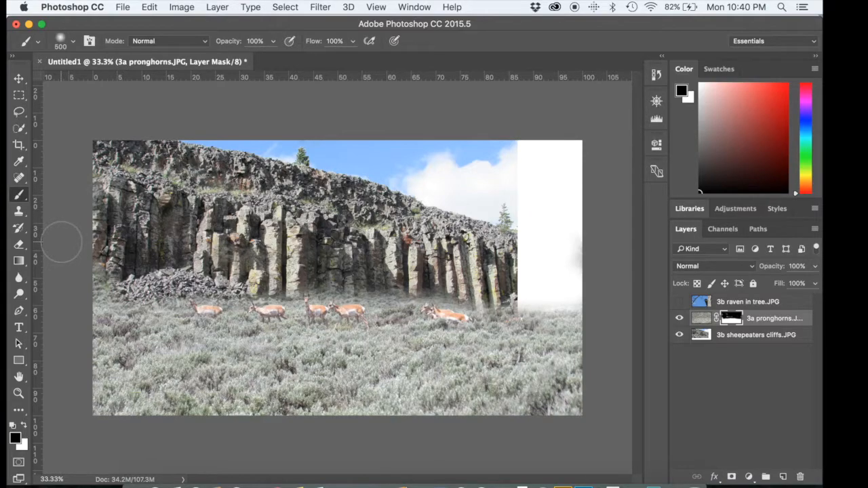
# - Try hiding the leftmost pronghorn with black on the layer mask and bring it back by painting with white
pyautogui.moveTo(108, 305)
pyautogui.mouseDown()
pyautogui.moveTo(145, 315)
pyautogui.moveTo(230, 312)
pyautogui.moveTo(180, 272)
pyautogui.mouseUp()
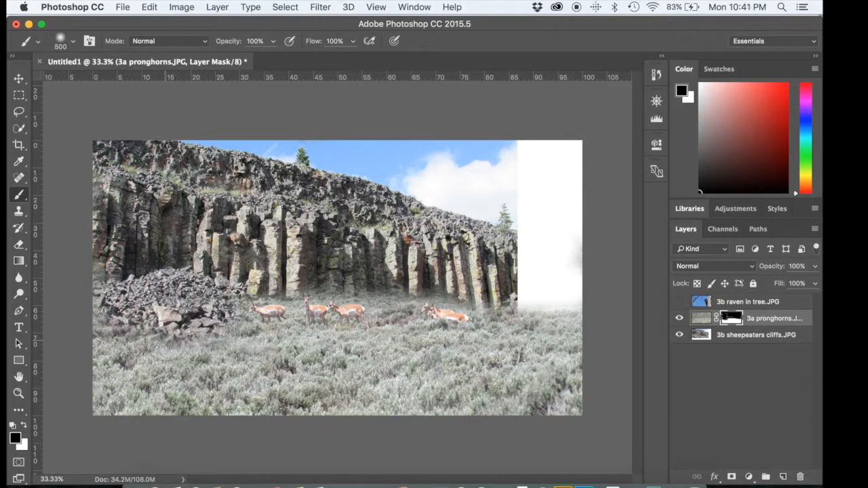
pyautogui.press('super+z')
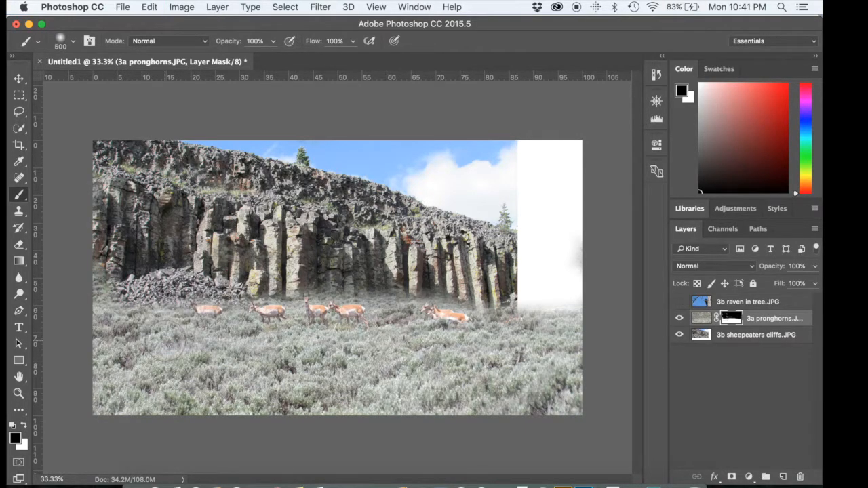
pyautogui.moveTo(177, 315)
pyautogui.mouseDown()
pyautogui.moveTo(216, 313)
pyautogui.moveTo(166, 292)
pyautogui.mouseUp()
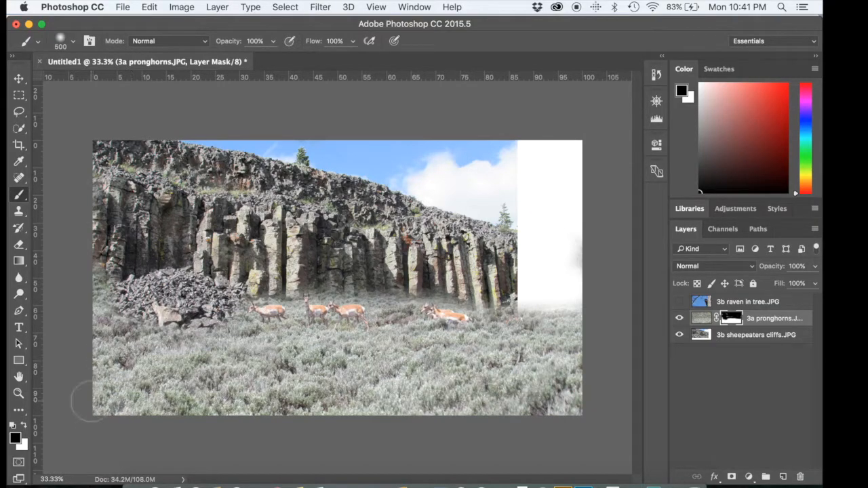
pyautogui.click(25, 426)
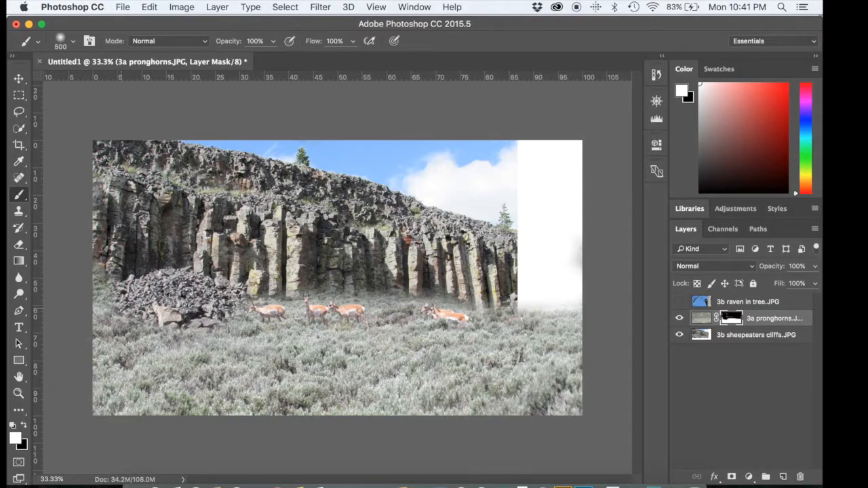
pyautogui.moveTo(178, 318)
pyautogui.mouseDown()
pyautogui.moveTo(170, 316)
pyautogui.moveTo(224, 317)
pyautogui.moveTo(131, 310)
pyautogui.moveTo(281, 319)
pyautogui.moveTo(126, 324)
pyautogui.mouseUp()
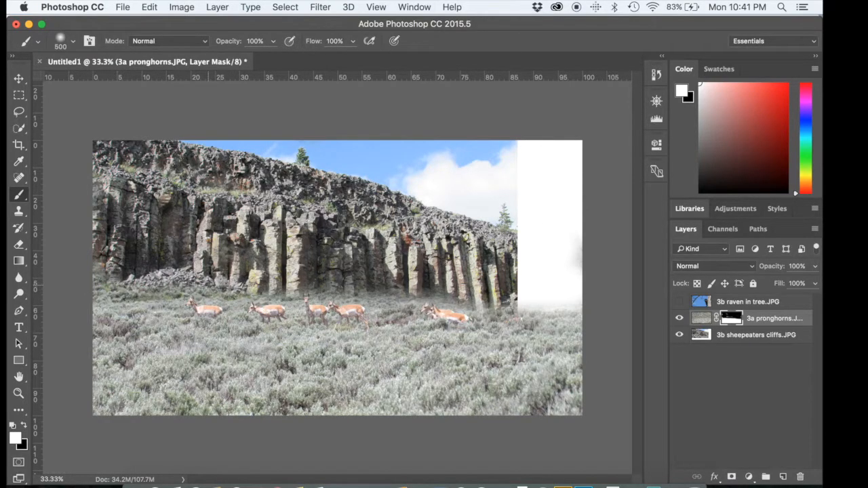
# - Set the brush opacity to 50% and paint white on the pronghorns mask along the base of the cliffs
pyautogui.click(229, 42)
pyautogui.moveTo(238, 46); pyautogui.dragTo(230, 45)
pyautogui.press('5')
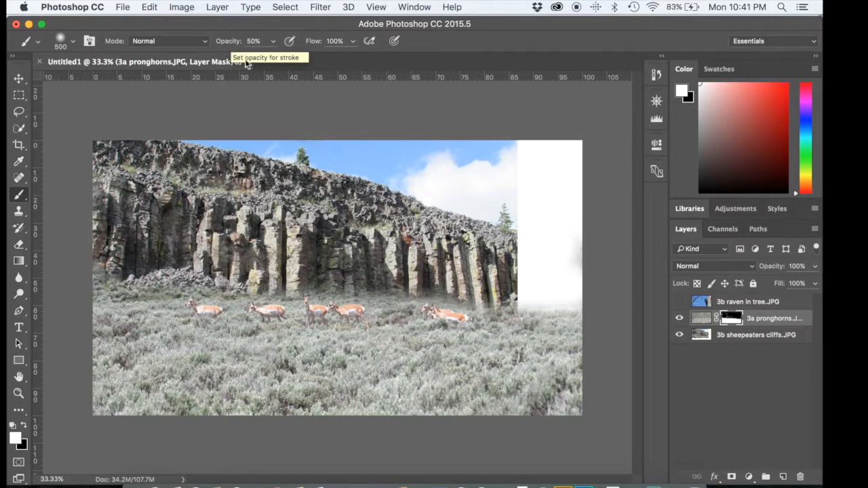
pyautogui.moveTo(168, 274); pyautogui.dragTo(454, 292)
pyautogui.moveTo(508, 289)
pyautogui.mouseDown()
pyautogui.moveTo(309, 274)
pyautogui.moveTo(283, 265)
pyautogui.mouseUp()
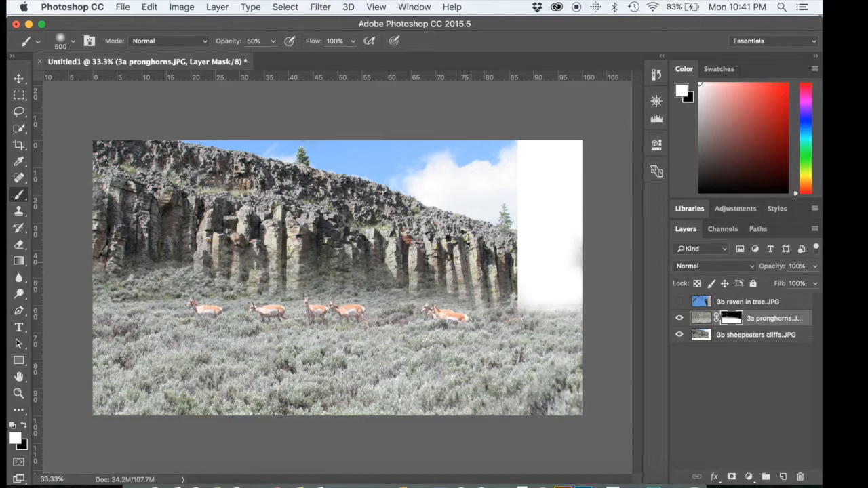
# - Display the pronghorns layer mask on its own, return to the image and undo the last mask painting
pyautogui.keyDown('alt'); pyautogui.click(729, 321); pyautogui.keyUp('alt')
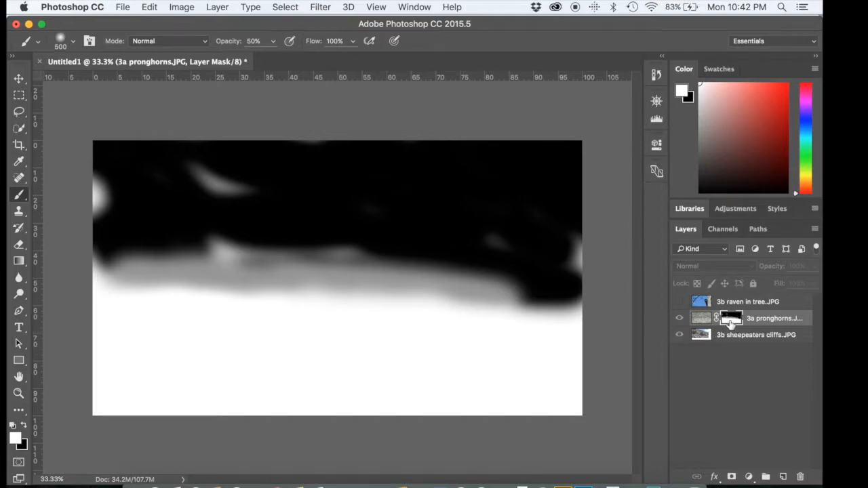
pyautogui.click(679, 319)
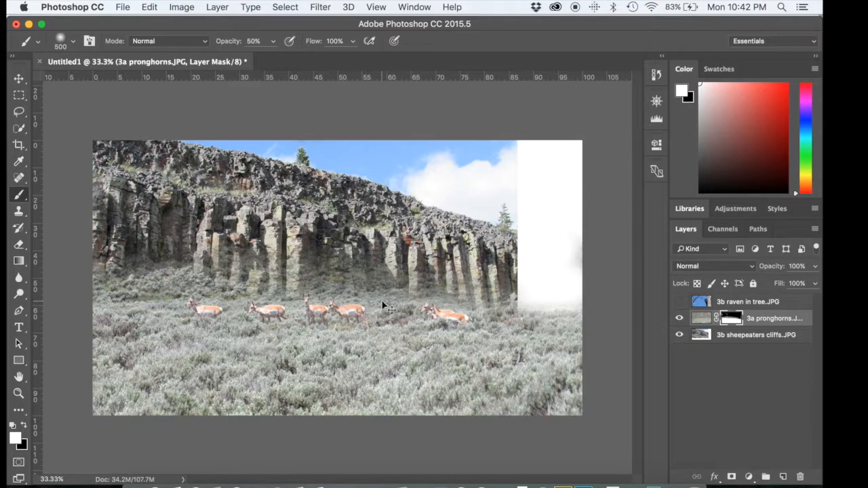
pyautogui.press('super+z')
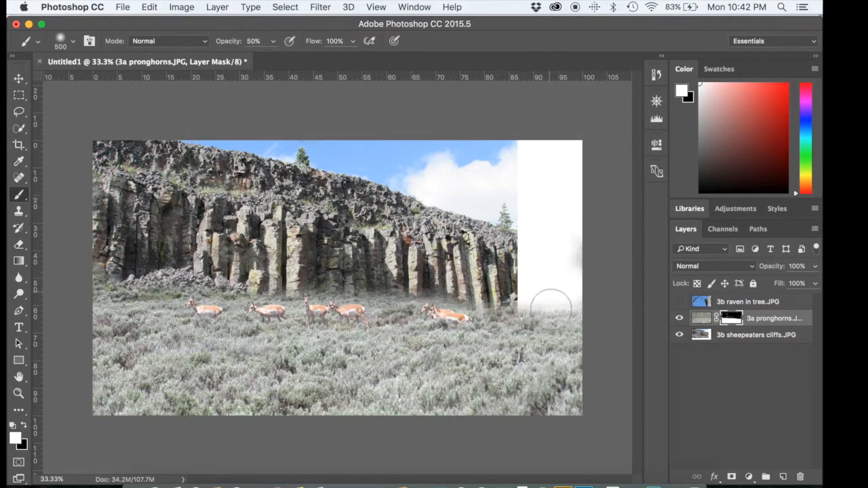
# - Add a black hide-all mask to the 3b raven in tree layer and make that layer visible
pyautogui.click(724, 307)
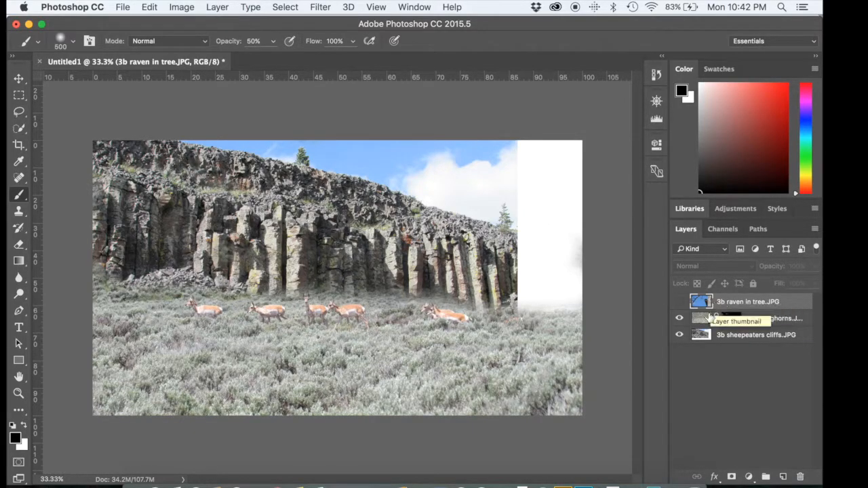
pyautogui.keyDown('alt'); pyautogui.click(731, 477); pyautogui.keyUp('alt')
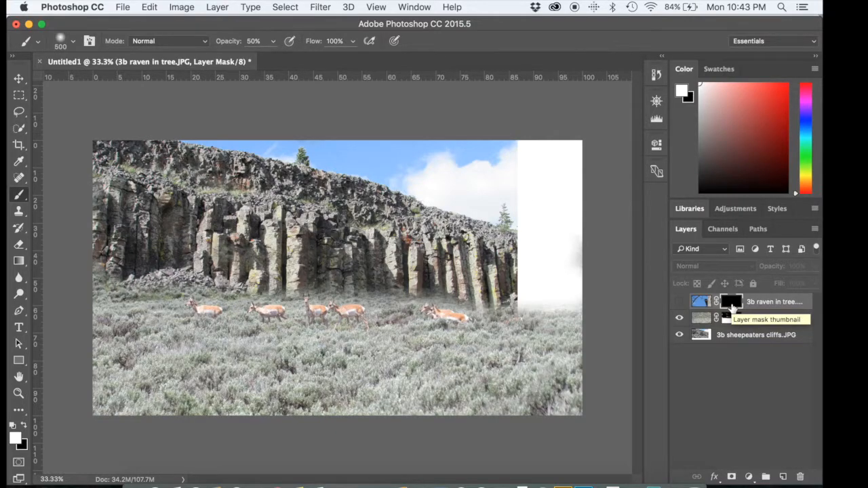
pyautogui.click(678, 302)
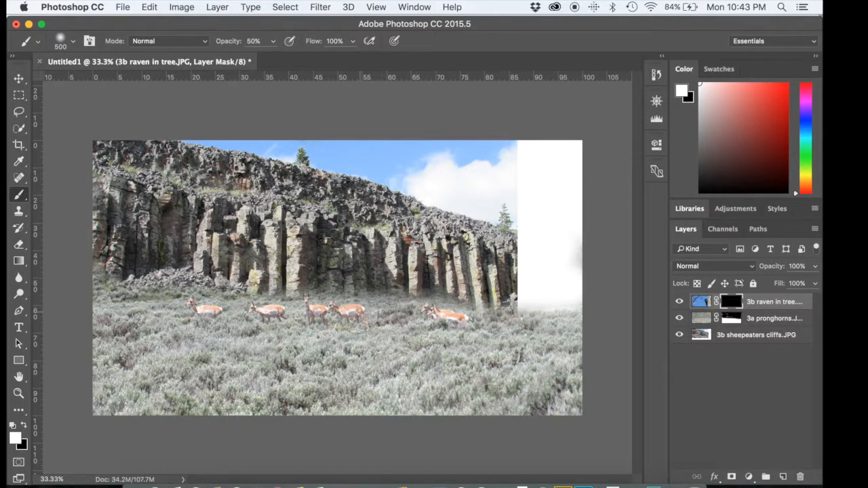
# - Paint white on the raven mask, raising brush opacity to 100%, to reveal the trunk and raven, and switch to black
pyautogui.moveTo(535, 322)
pyautogui.mouseDown()
pyautogui.moveTo(553, 325)
pyautogui.moveTo(561, 287)
pyautogui.moveTo(546, 340)
pyautogui.mouseUp()
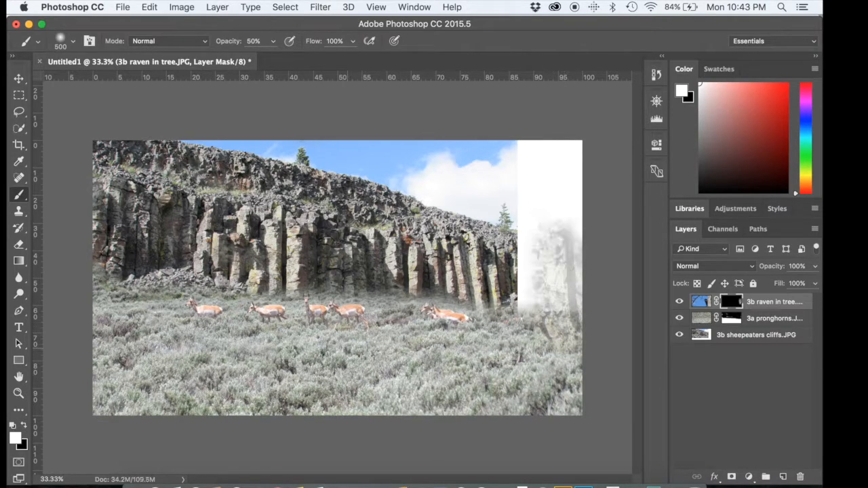
pyautogui.click(24, 427)
pyautogui.click(24, 427)
pyautogui.click(24, 427)
pyautogui.click(24, 427)
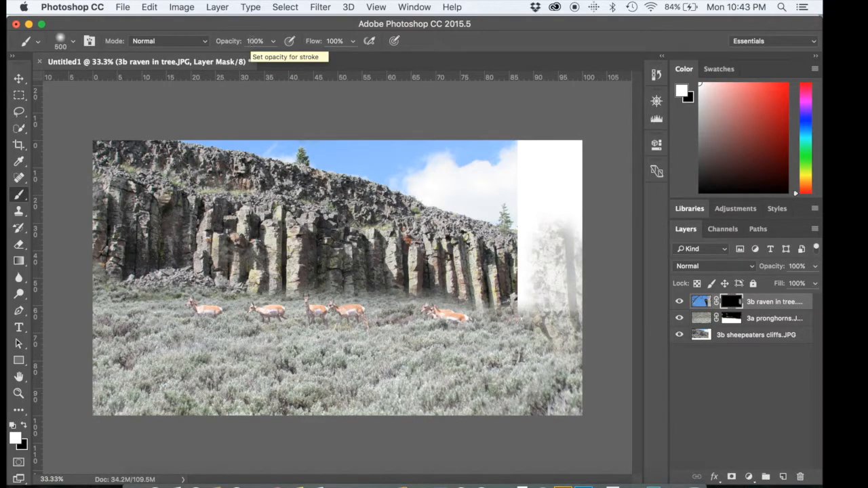
pyautogui.moveTo(590, 306)
pyautogui.mouseDown()
pyautogui.moveTo(554, 213)
pyautogui.moveTo(553, 271)
pyautogui.moveTo(556, 162)
pyautogui.moveTo(542, 176)
pyautogui.moveTo(536, 224)
pyautogui.moveTo(546, 343)
pyautogui.moveTo(566, 391)
pyautogui.mouseUp()
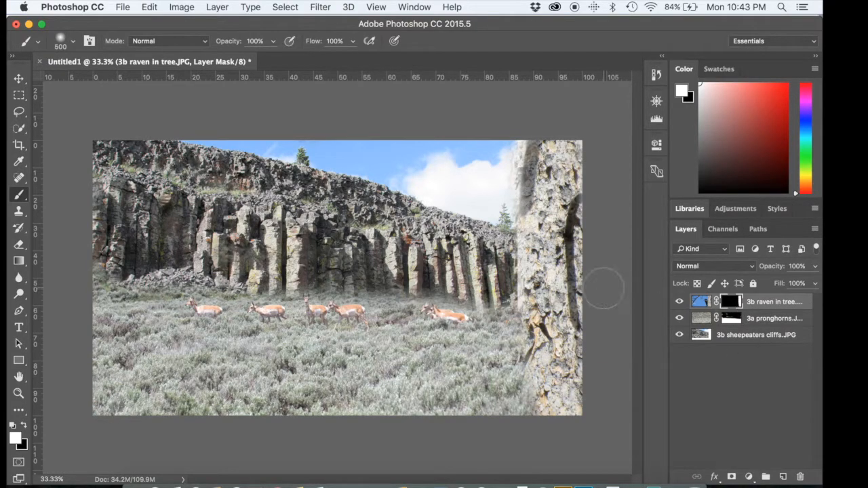
pyautogui.moveTo(549, 412)
pyautogui.mouseDown()
pyautogui.moveTo(532, 355)
pyautogui.moveTo(525, 374)
pyautogui.moveTo(509, 264)
pyautogui.moveTo(502, 298)
pyautogui.moveTo(475, 257)
pyautogui.moveTo(495, 299)
pyautogui.moveTo(456, 241)
pyautogui.moveTo(468, 278)
pyautogui.moveTo(424, 220)
pyautogui.moveTo(420, 245)
pyautogui.moveTo(461, 297)
pyautogui.moveTo(466, 339)
pyautogui.moveTo(448, 302)
pyautogui.moveTo(481, 383)
pyautogui.moveTo(482, 351)
pyautogui.moveTo(468, 407)
pyautogui.moveTo(484, 367)
pyautogui.moveTo(465, 271)
pyautogui.moveTo(478, 296)
pyautogui.moveTo(524, 151)
pyautogui.moveTo(502, 170)
pyautogui.moveTo(497, 196)
pyautogui.mouseUp()
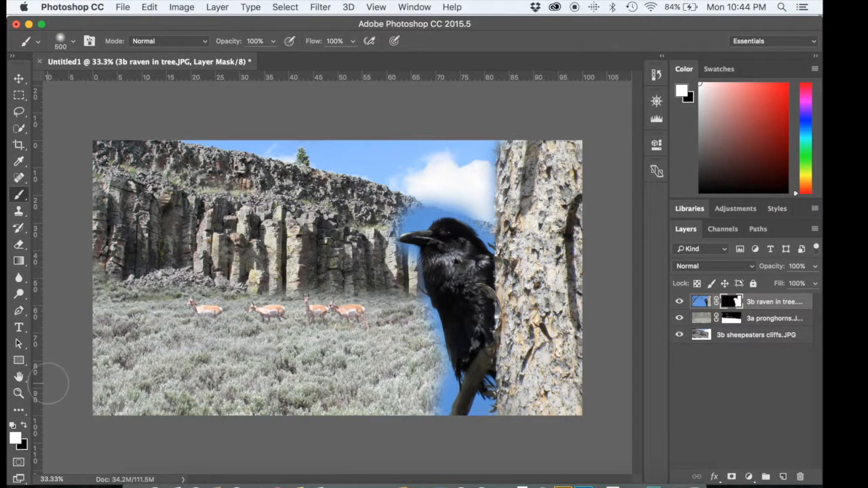
pyautogui.press('x')
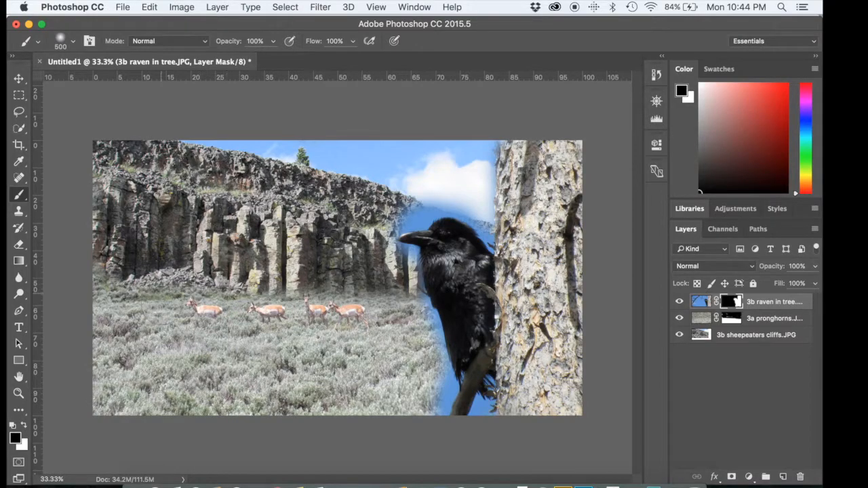
# - Paint black on the raven mask to hide the blue sky above the raven's head, reducing the brush size to 175
pyautogui.moveTo(450, 203)
pyautogui.mouseDown()
pyautogui.moveTo(415, 202)
pyautogui.moveTo(418, 192)
pyautogui.moveTo(456, 193)
pyautogui.mouseUp()
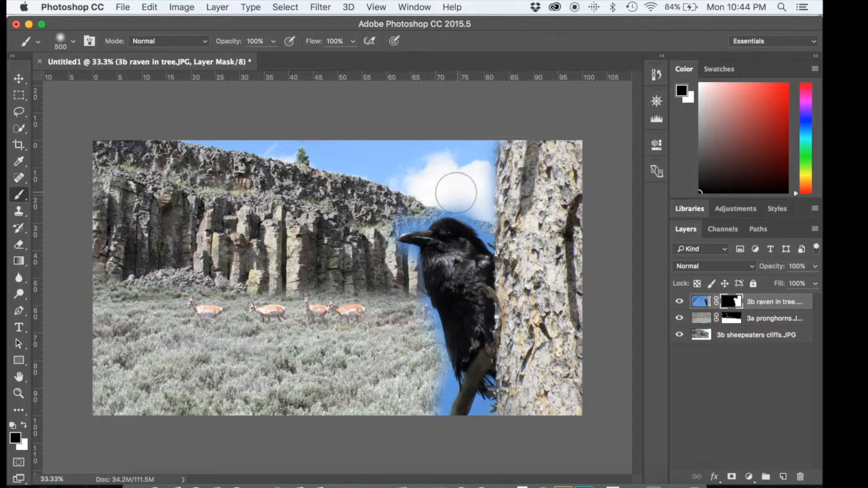
pyautogui.press('[')
pyautogui.press('[')
pyautogui.press('[')
pyautogui.press('[')
pyautogui.press('[')
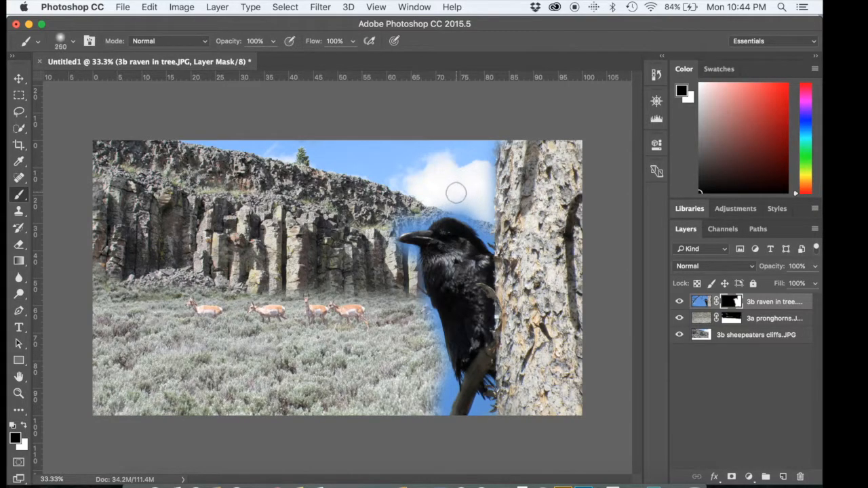
pyautogui.moveTo(469, 213)
pyautogui.mouseDown()
pyautogui.moveTo(489, 238)
pyautogui.moveTo(470, 214)
pyautogui.moveTo(438, 207)
pyautogui.moveTo(428, 217)
pyautogui.mouseUp()
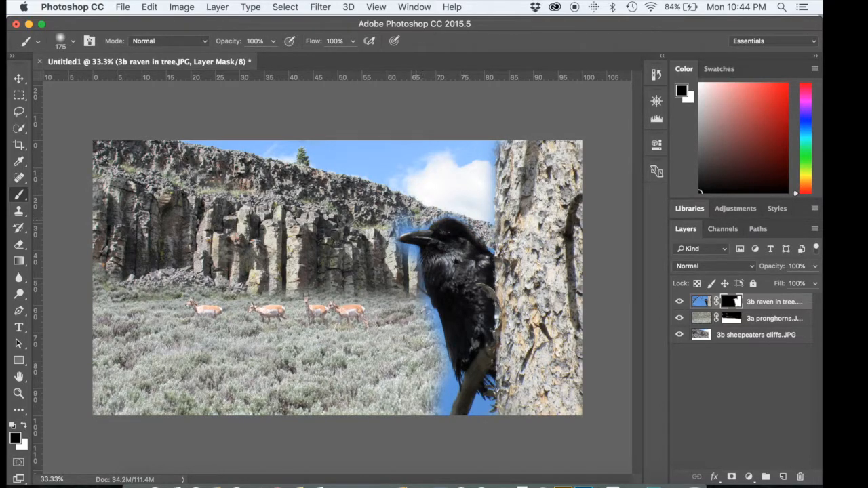
# - Paint black on the raven mask to hide the blue around the beak, breast, tail and branch, and along the trunk's upper edge
pyautogui.moveTo(388, 241); pyautogui.dragTo(395, 247)
pyautogui.moveTo(426, 305)
pyautogui.mouseDown()
pyautogui.moveTo(446, 367)
pyautogui.moveTo(445, 405)
pyautogui.moveTo(455, 404)
pyautogui.mouseUp()
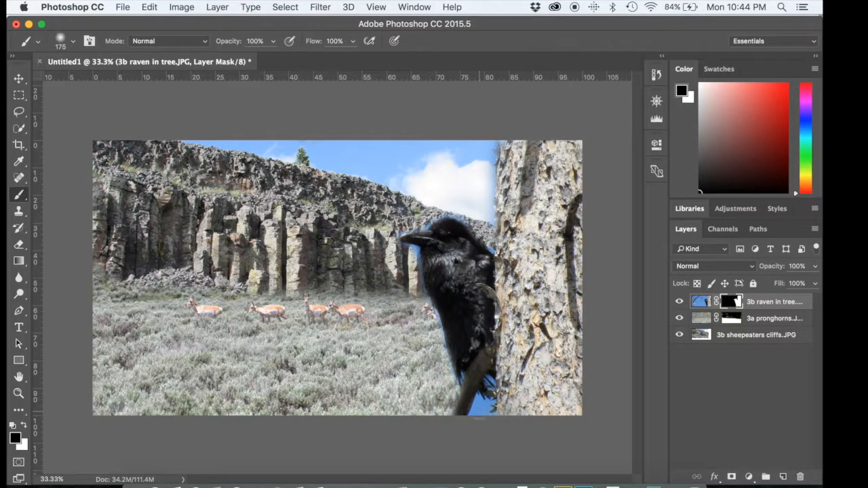
pyautogui.moveTo(482, 404); pyautogui.dragTo(490, 409)
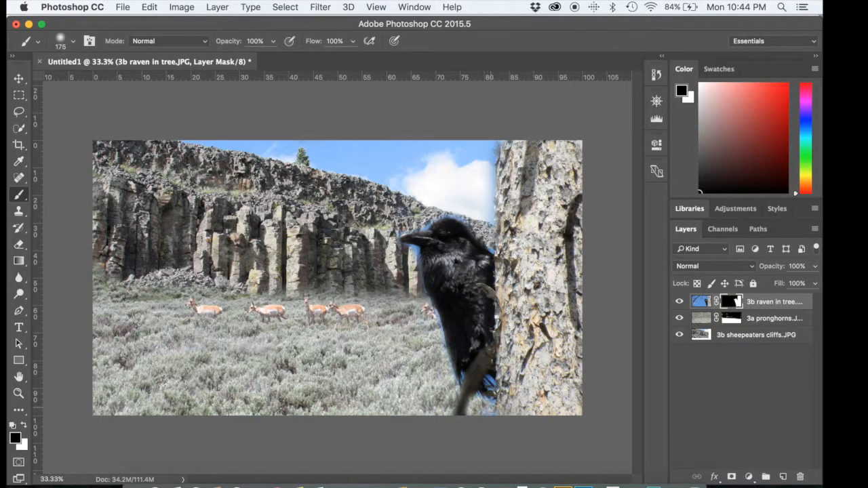
pyautogui.click(458, 385)
pyautogui.moveTo(485, 194)
pyautogui.mouseDown()
pyautogui.moveTo(491, 145)
pyautogui.moveTo(482, 213)
pyautogui.mouseUp()
# - Reduce the mask brush size to 90, set its opacity to 50% and undo the last mask stroke
pyautogui.press('[')
pyautogui.press('[')
pyautogui.press('[')
pyautogui.press('[')
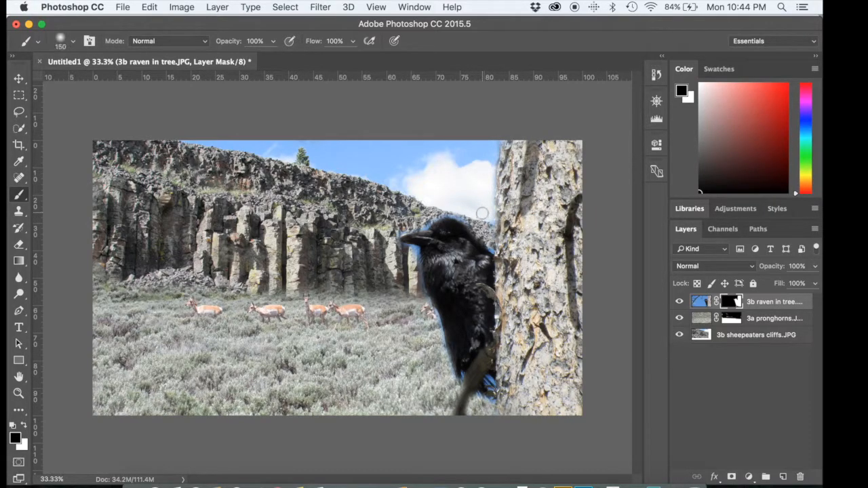
pyautogui.press('5')
pyautogui.press('super+z')
# - Paint white on the raven mask at 100% opacity to restore the branch below the tail, and switch the brush to black
pyautogui.press('x')
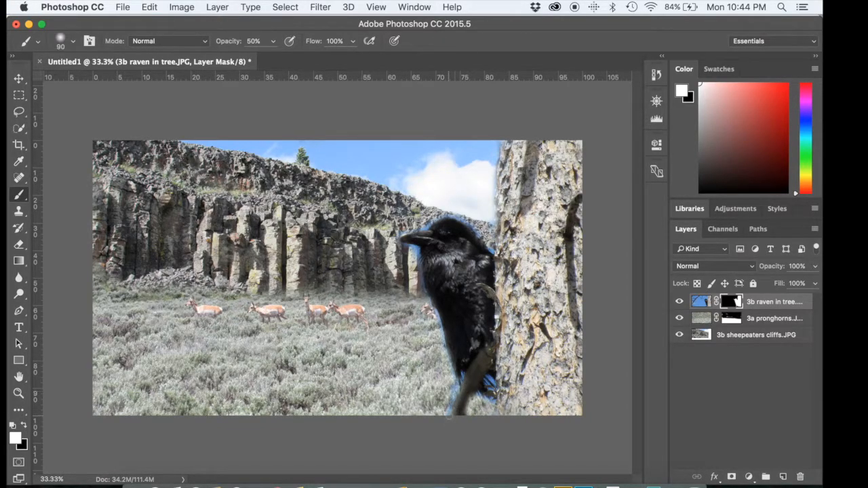
pyautogui.press('0')
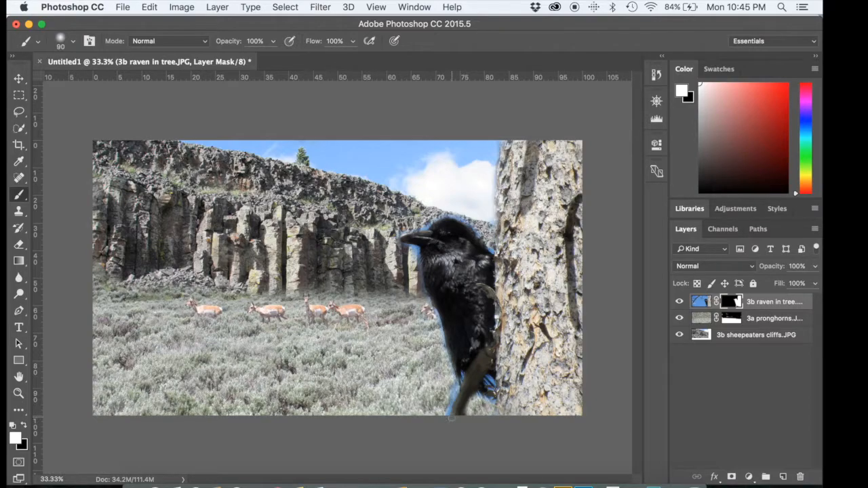
pyautogui.press('x')
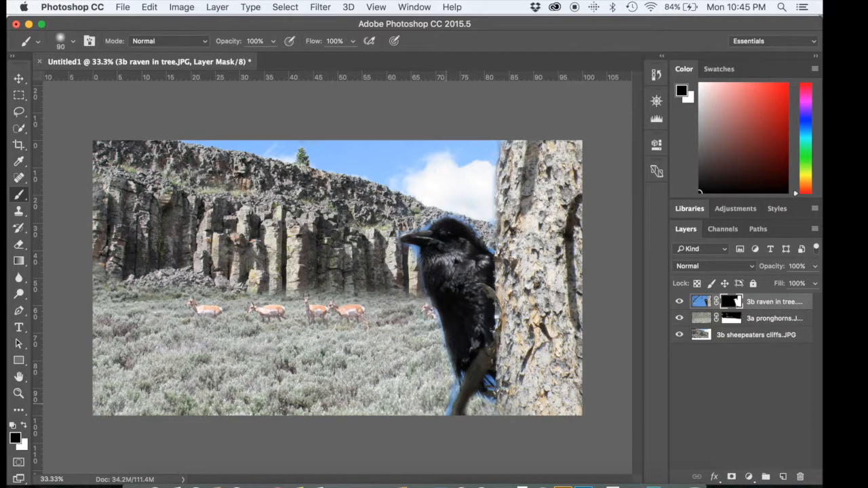